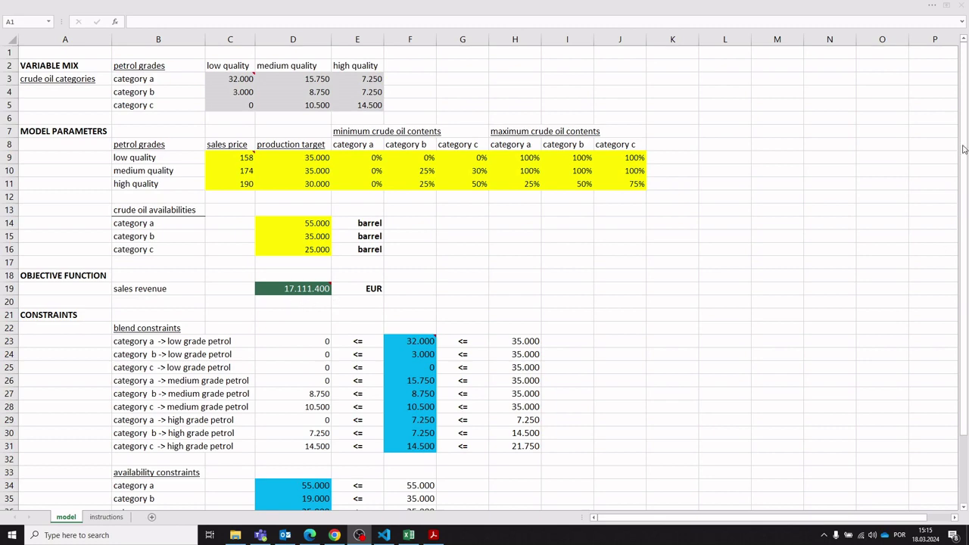
Look over the model sheet from the variable mix to the demand constraints, including the sales revenue objective.
left_click_drag(964, 150, 966, 299)
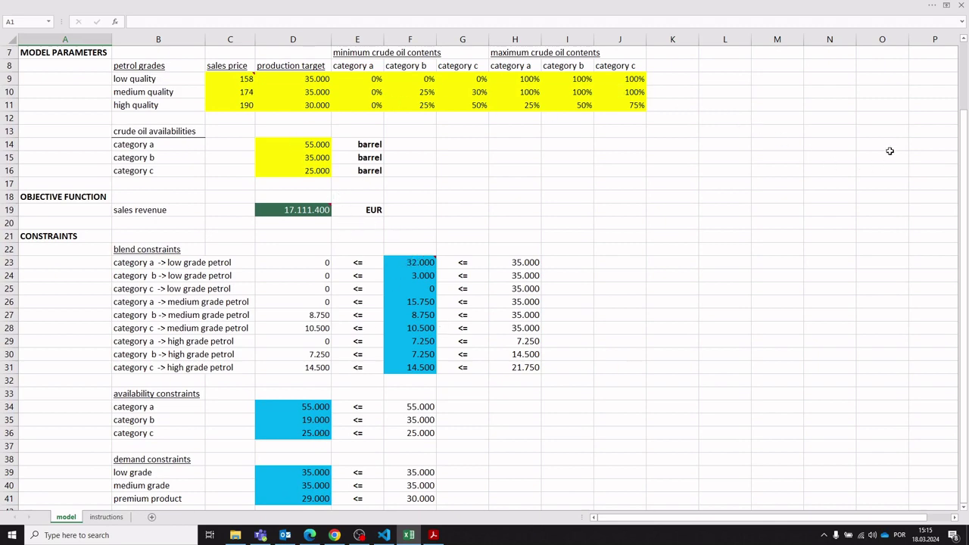
left_click_drag(964, 119, 960, 47)
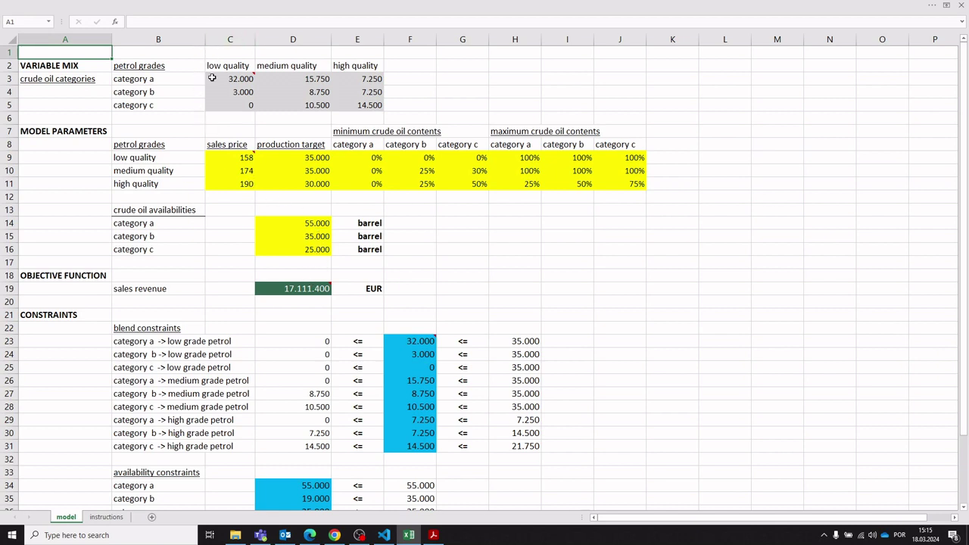
mouse_move(213, 78)
left_click(156, 291)
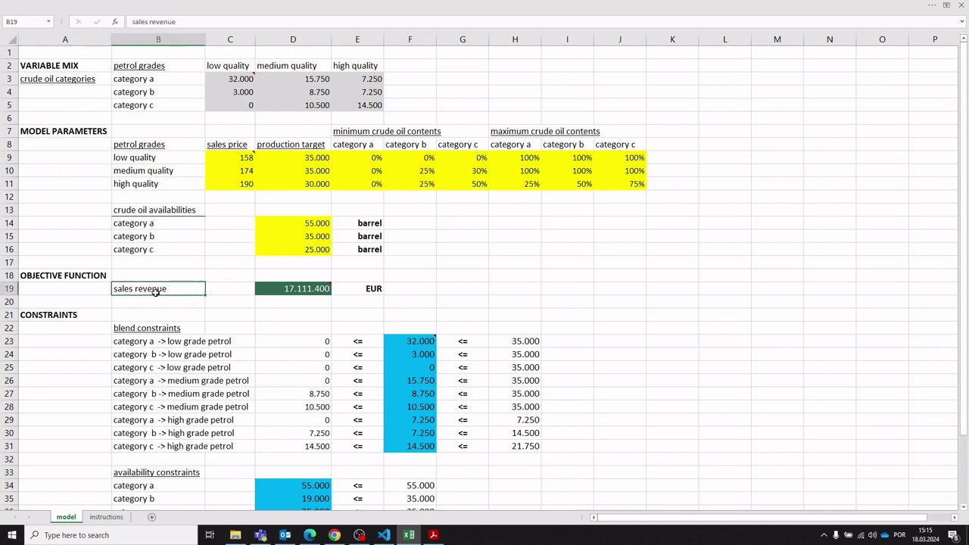
mouse_move(308, 291)
Examine the crude oil availabilities, the minimum and maximum crude oil contents, and the variable mix range C3:E5.
left_click(363, 157)
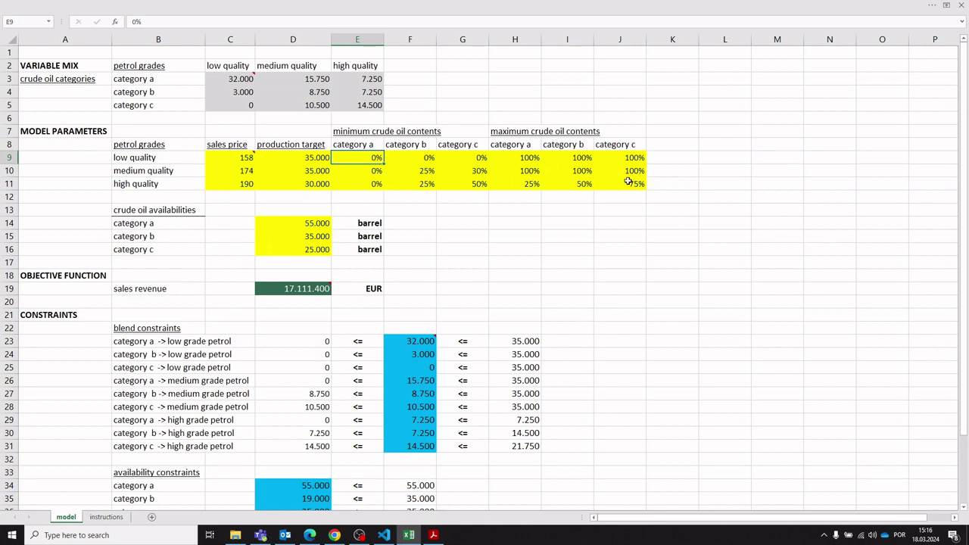
left_click_drag(296, 224, 276, 249)
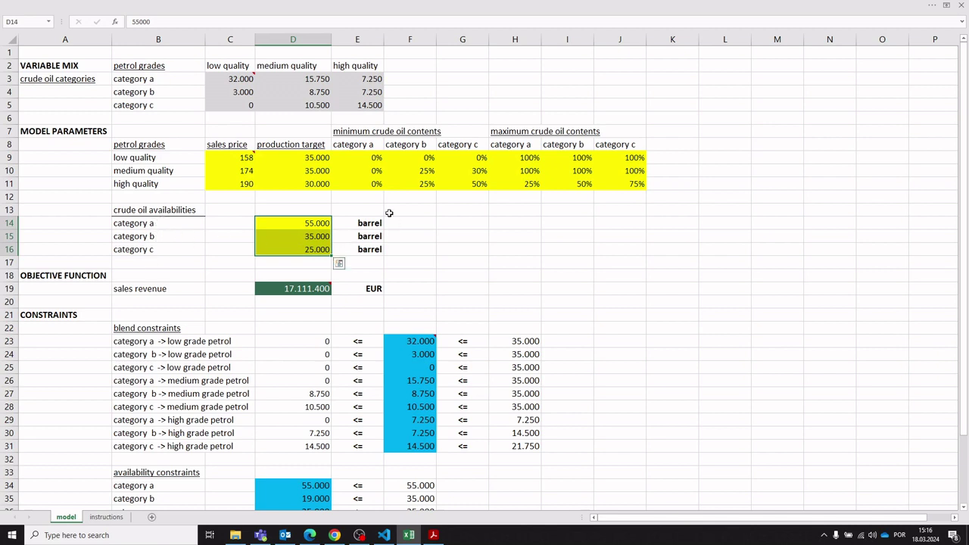
left_click_drag(344, 156, 612, 182)
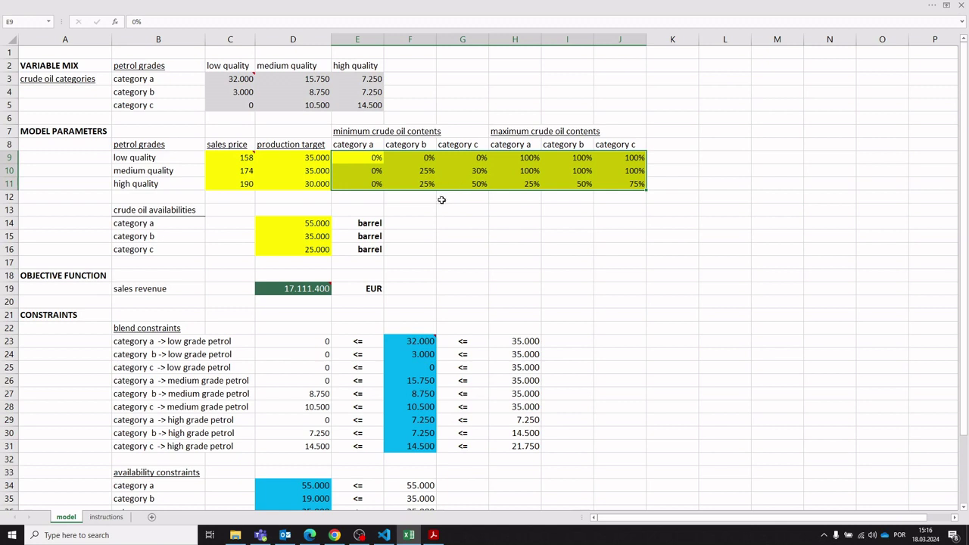
left_click(237, 113)
left_click_drag(229, 77, 372, 100)
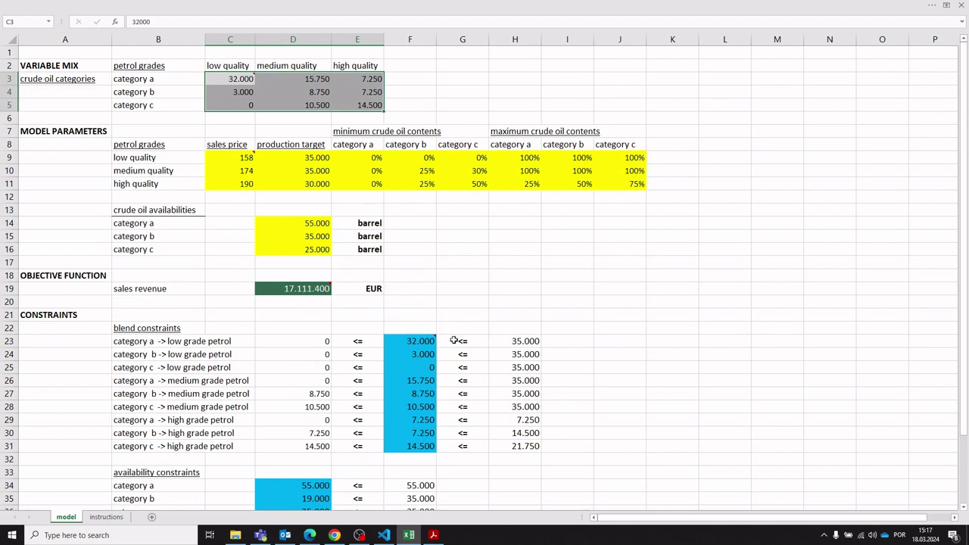
Inspect the sales revenue formula in D19 and the mix and sales price cells it references.
left_click(315, 292)
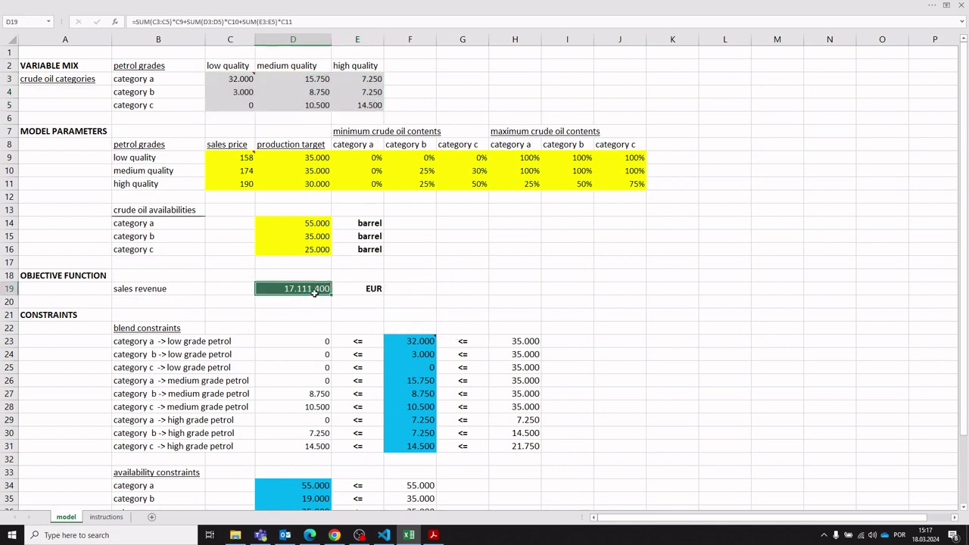
left_click(306, 21)
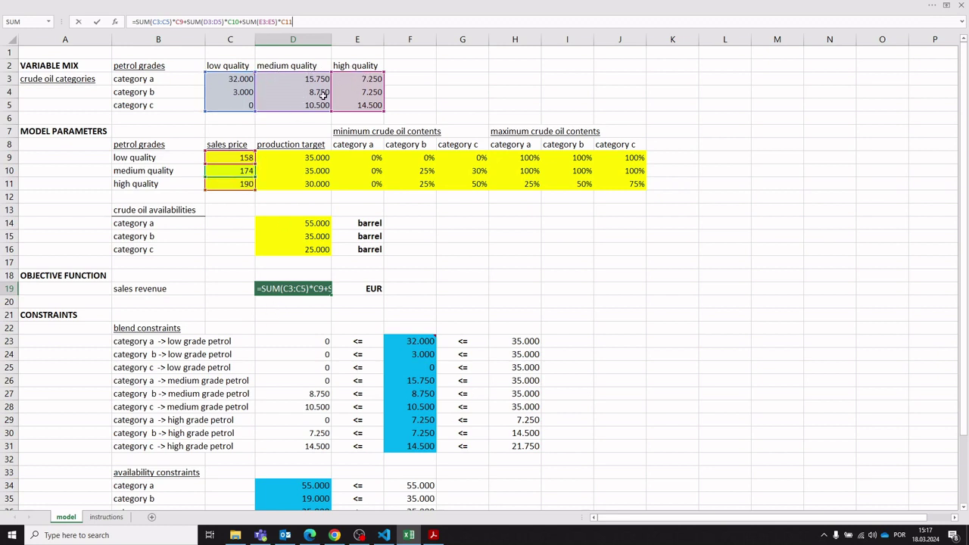
key("Return")
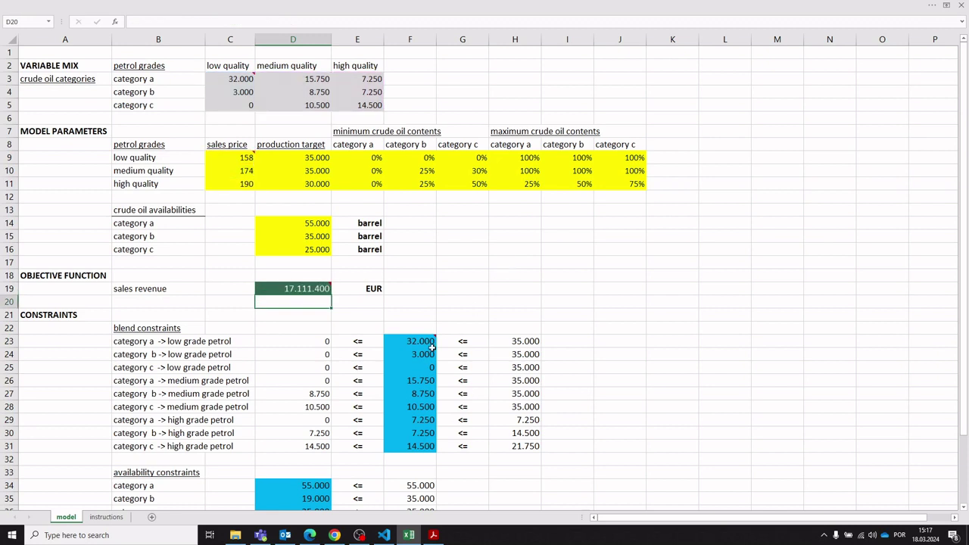
Inspect the lower-limit formula in D23 and the mix reference in F23 for category a in low grade petrol.
mouse_move(411, 340)
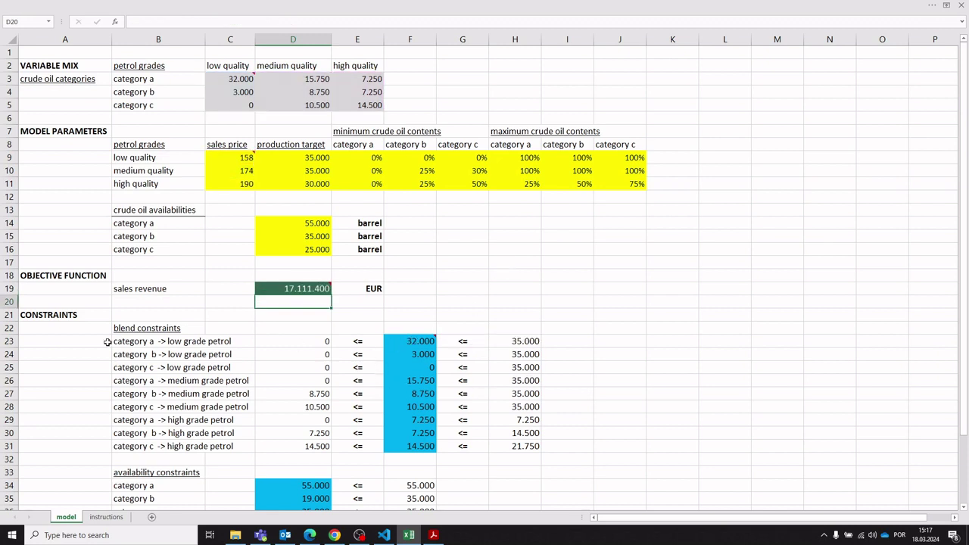
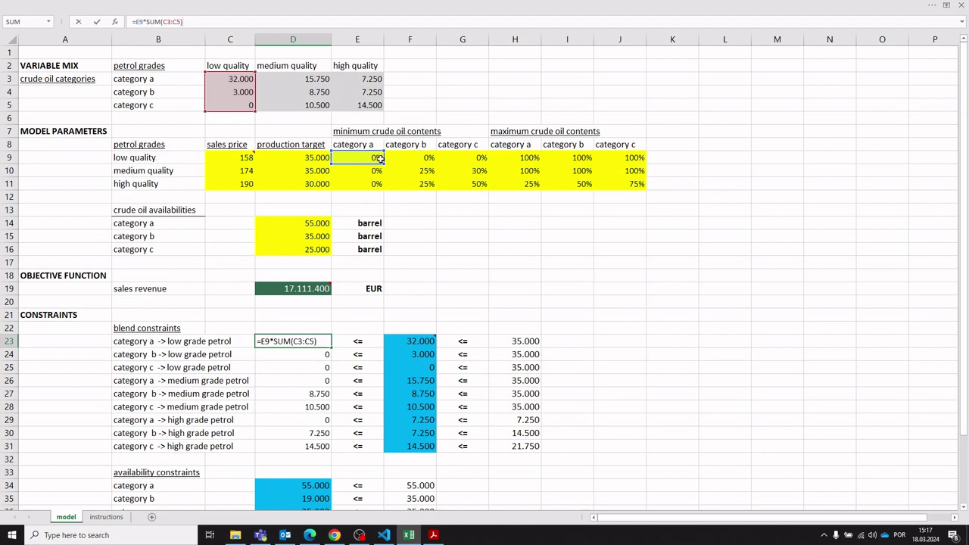
mouse_move(413, 341)
key("Return")
left_click(413, 341)
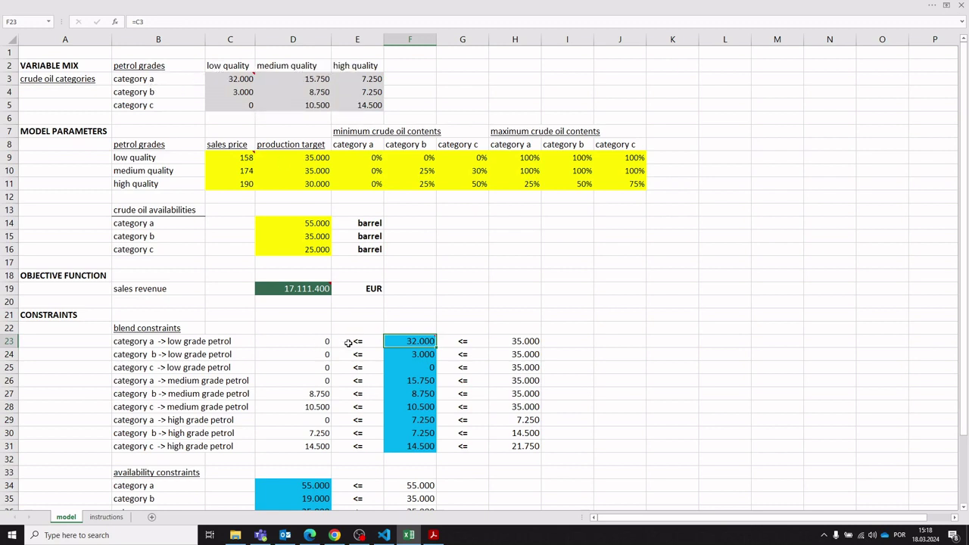
Examine the upper-limit formula in H23 and trace it to the maximum content in H9 and the low quality mix in C3:C5.
left_click(517, 341)
left_click(209, 23)
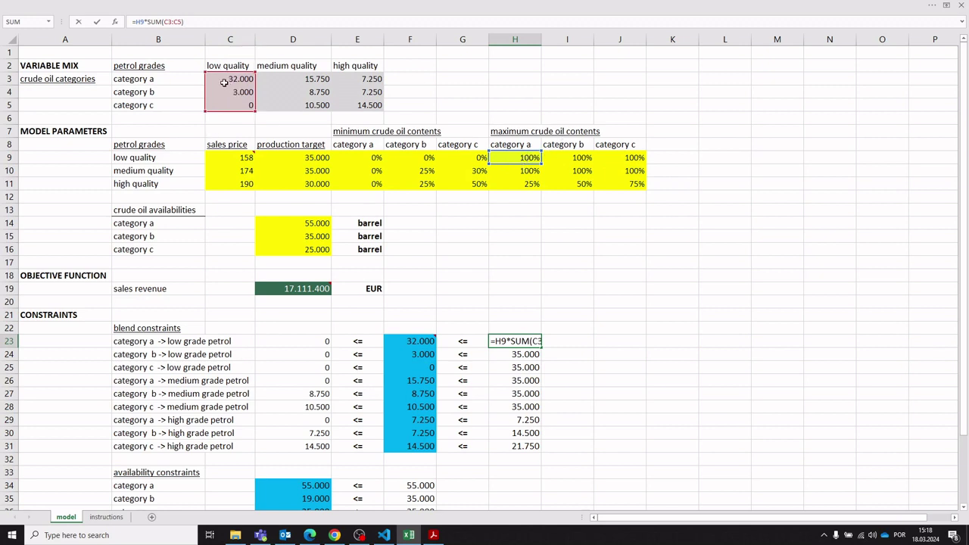
key("Return")
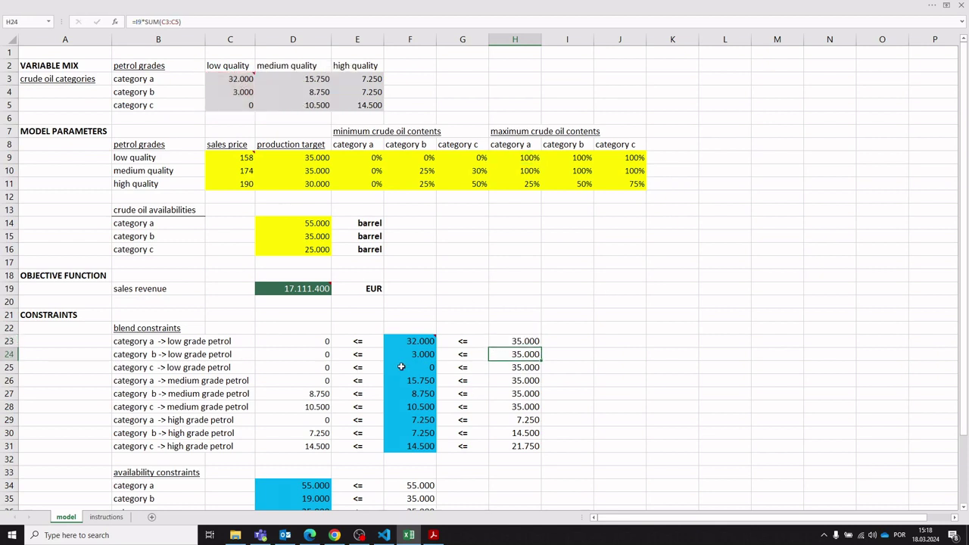
left_click(525, 343)
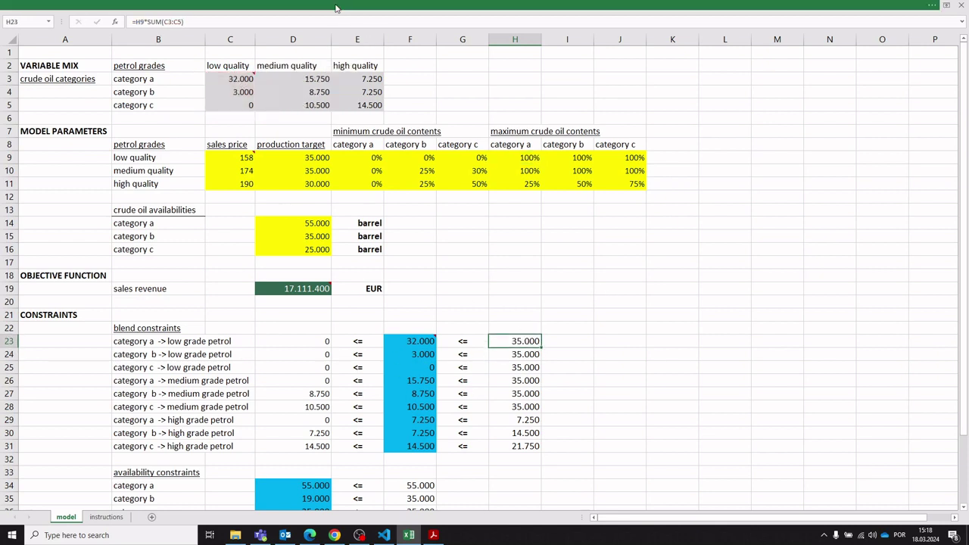
mouse_move(246, 78)
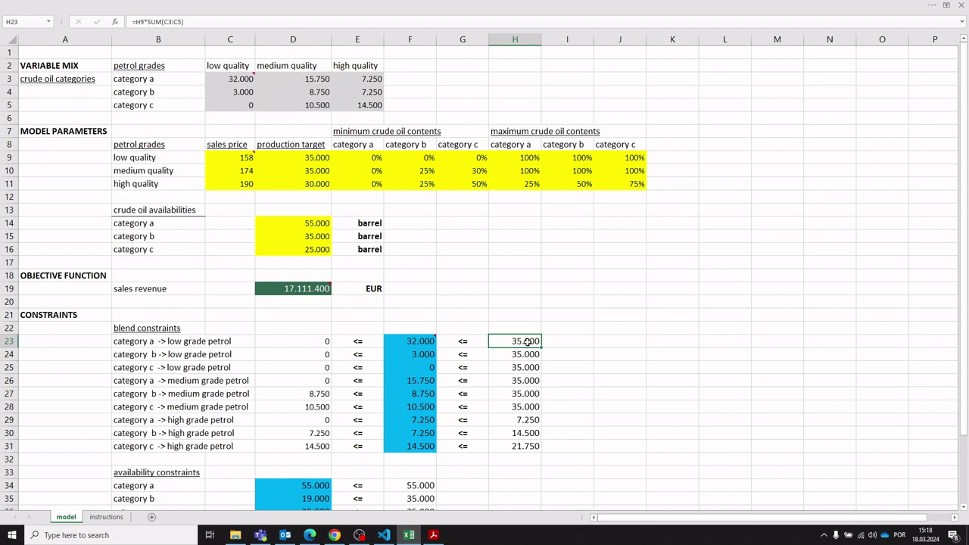
left_click(545, 158)
left_click(530, 156)
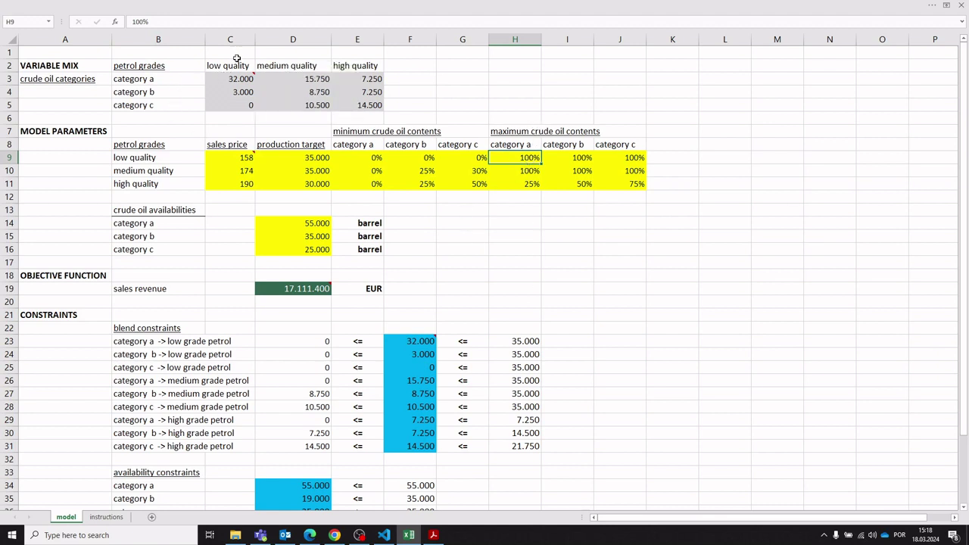
left_click_drag(233, 80, 238, 106)
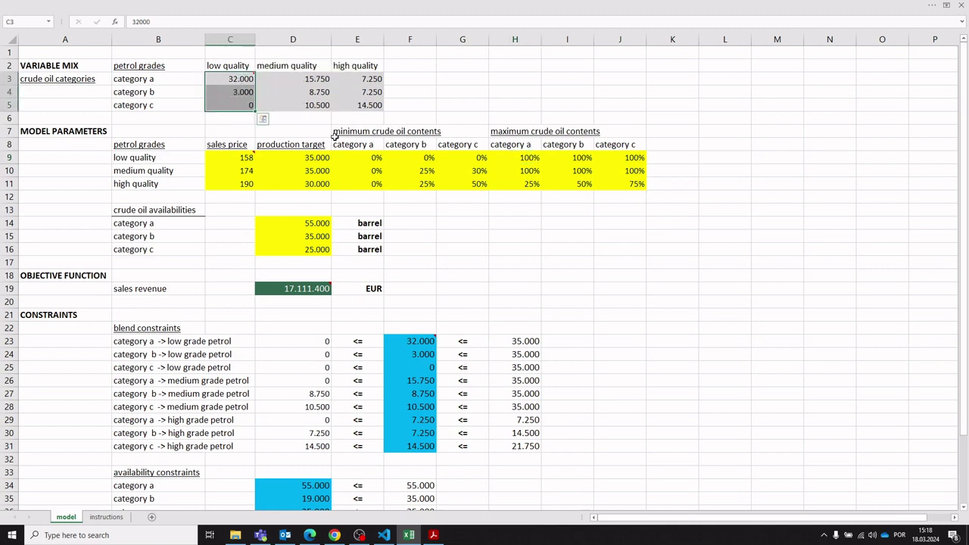
left_click(526, 341)
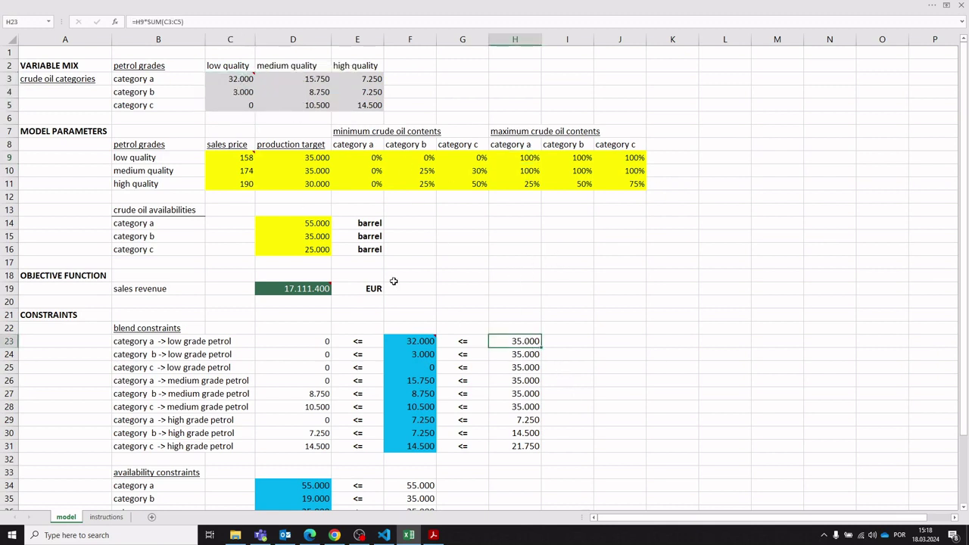
Check the mix references of the blend constraints in column F, from F23 and F24 to F28 through F31.
left_click(433, 342)
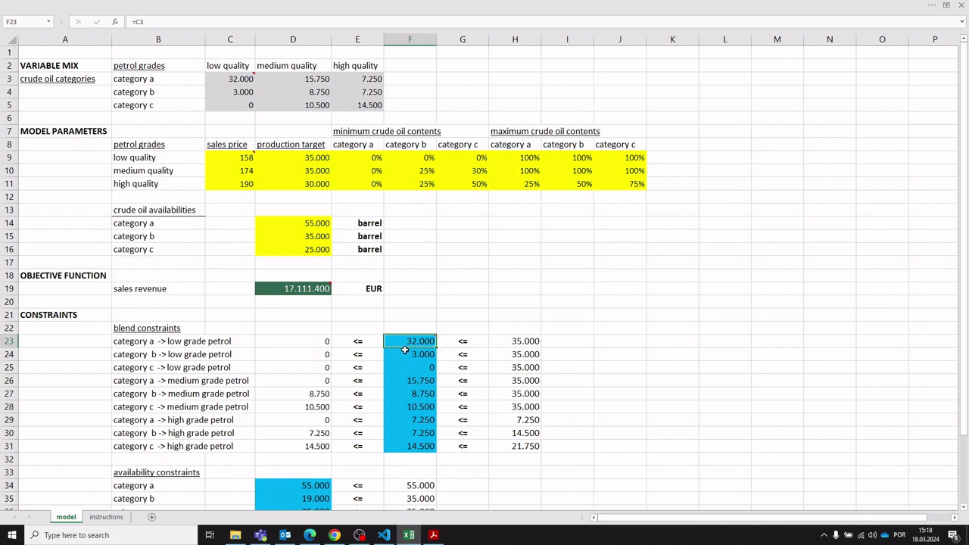
left_click(417, 316)
left_click(417, 340)
left_click(479, 354)
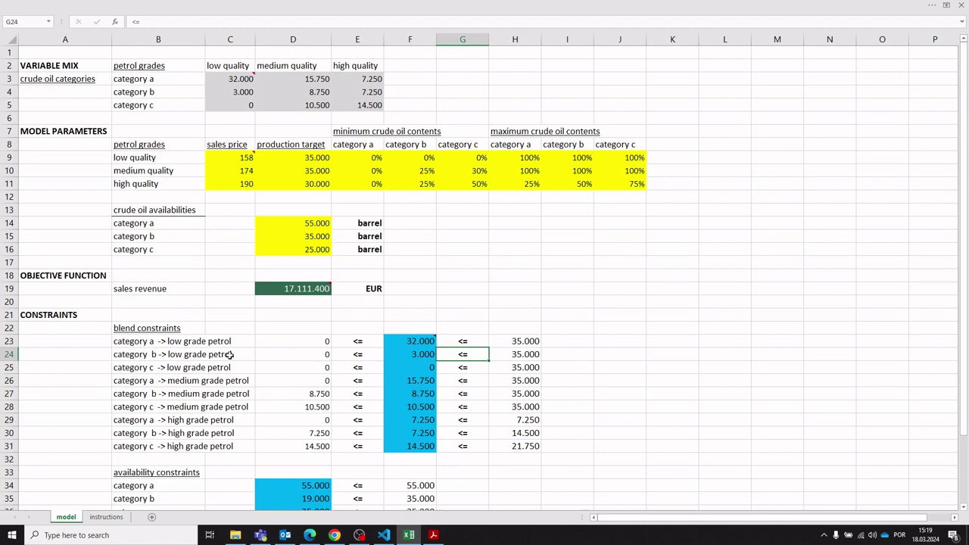
left_click(423, 354)
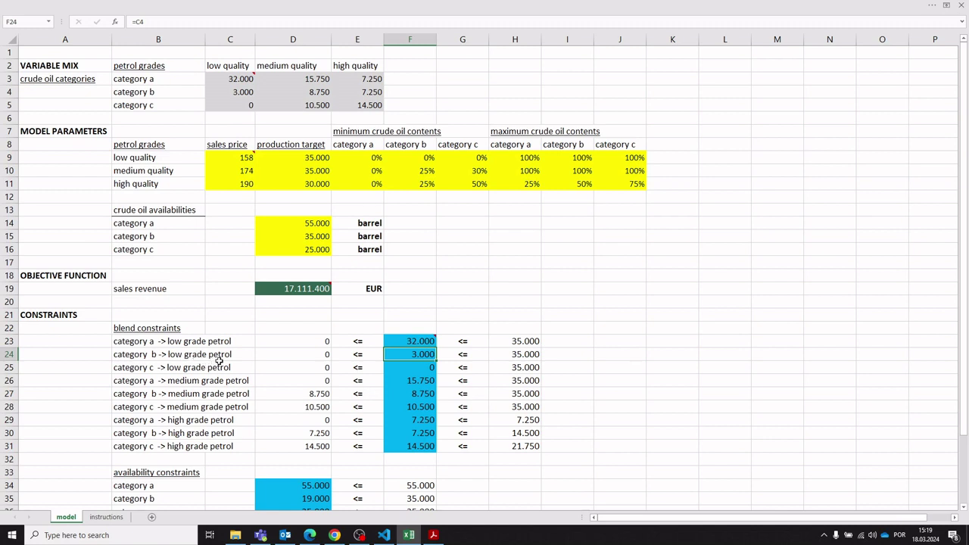
left_click(401, 408)
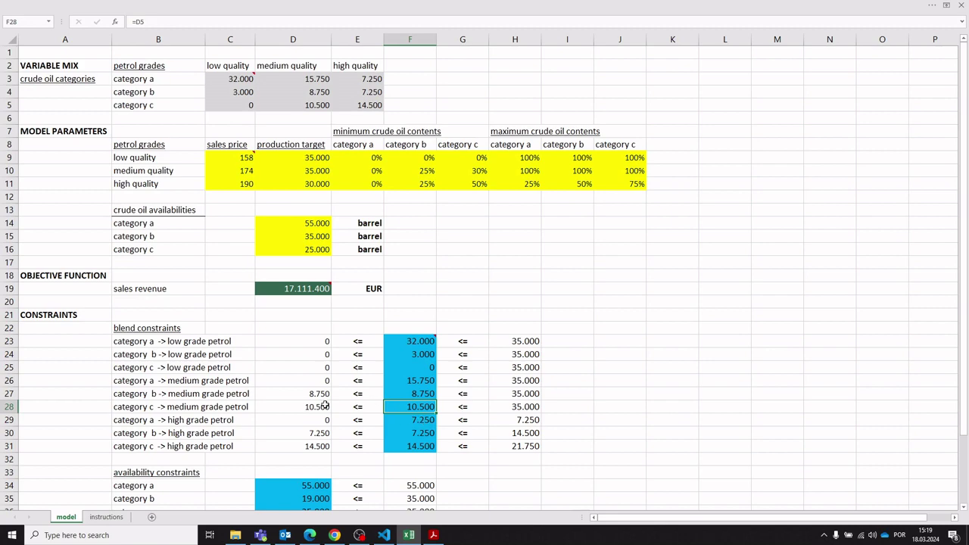
key("Down")
key("Down")
key("Down")
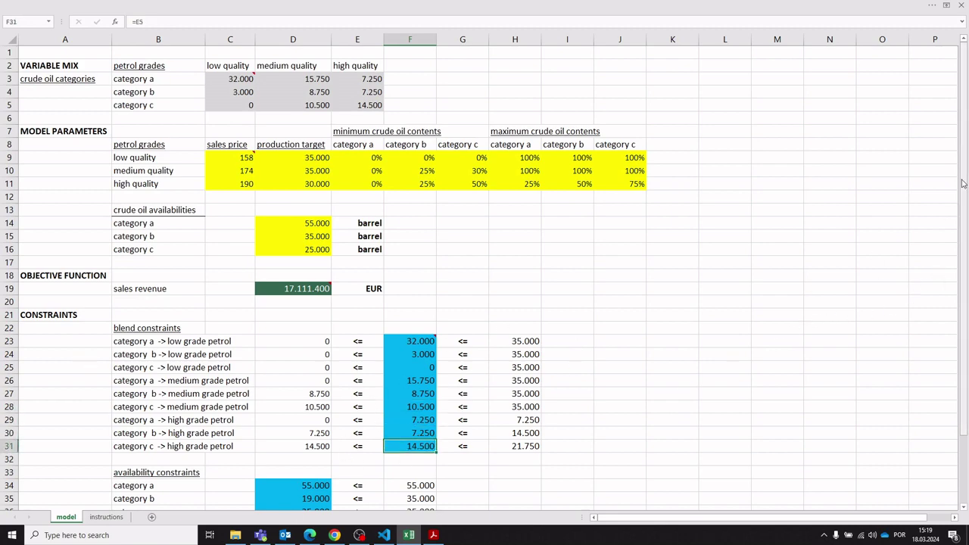
Inspect the category a availability constraint formula in D34 and the variable mix row it sums.
left_click_drag(965, 195, 964, 201)
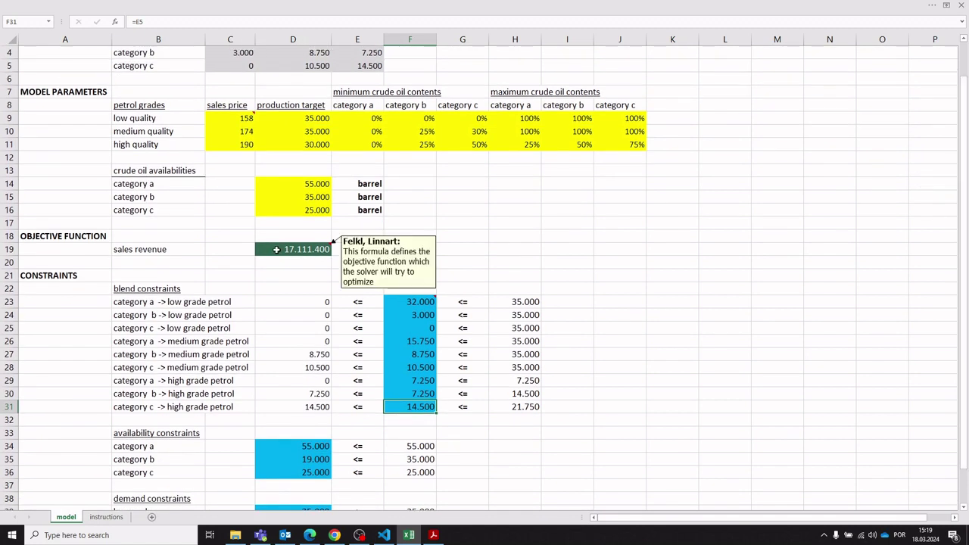
left_click(311, 448)
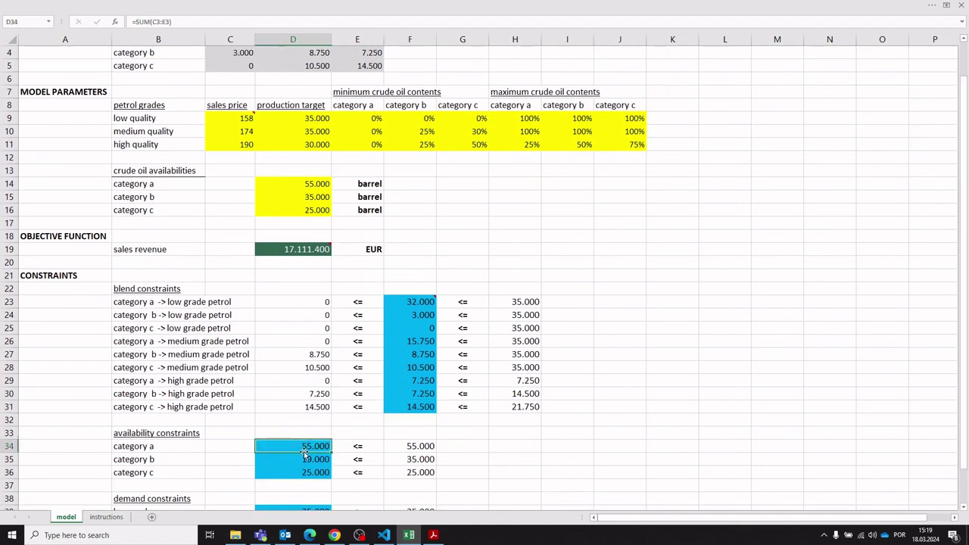
left_click(202, 21)
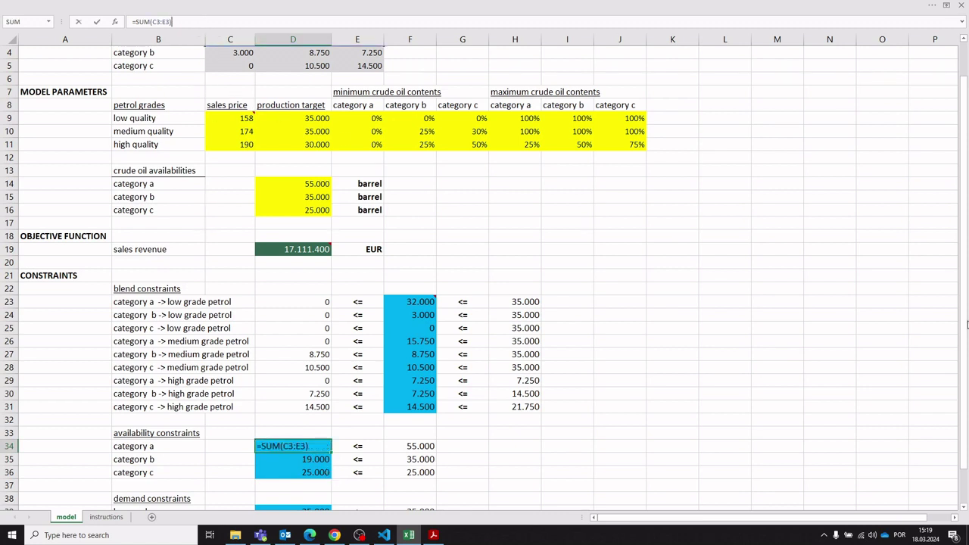
left_click_drag(966, 326, 966, 206)
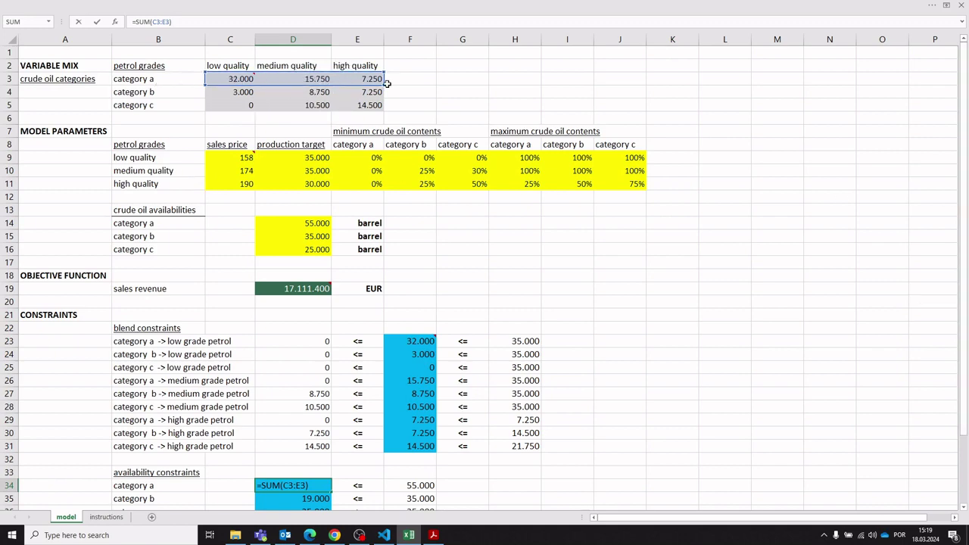
left_click_drag(966, 92, 966, 137)
key("Return")
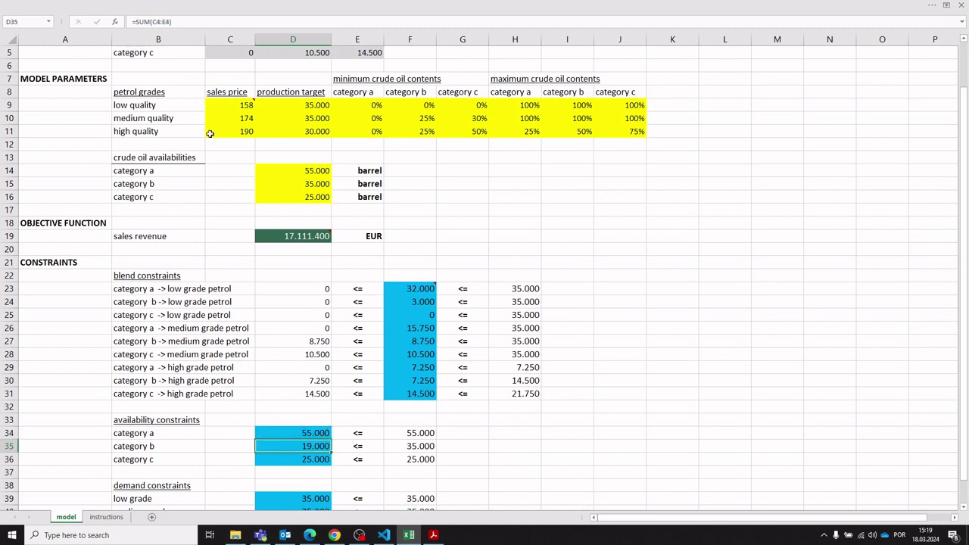
Inspect the category a availability limit in F34 and the crude oil availability cell it references.
left_click(420, 433)
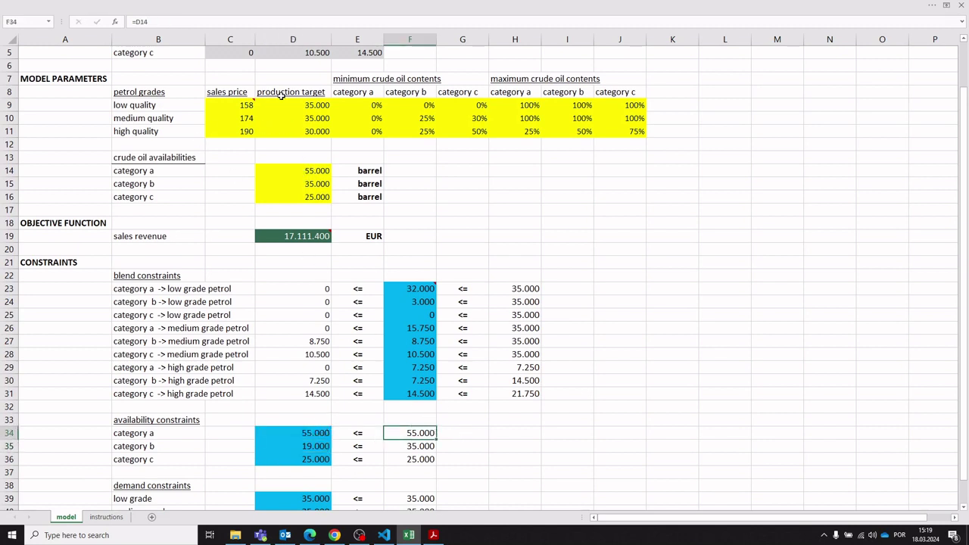
key("F2")
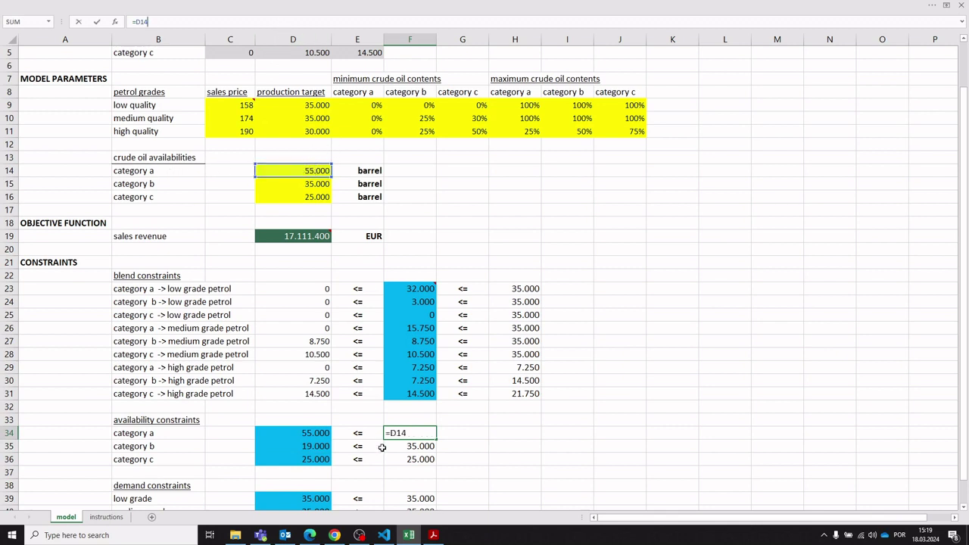
key("Return")
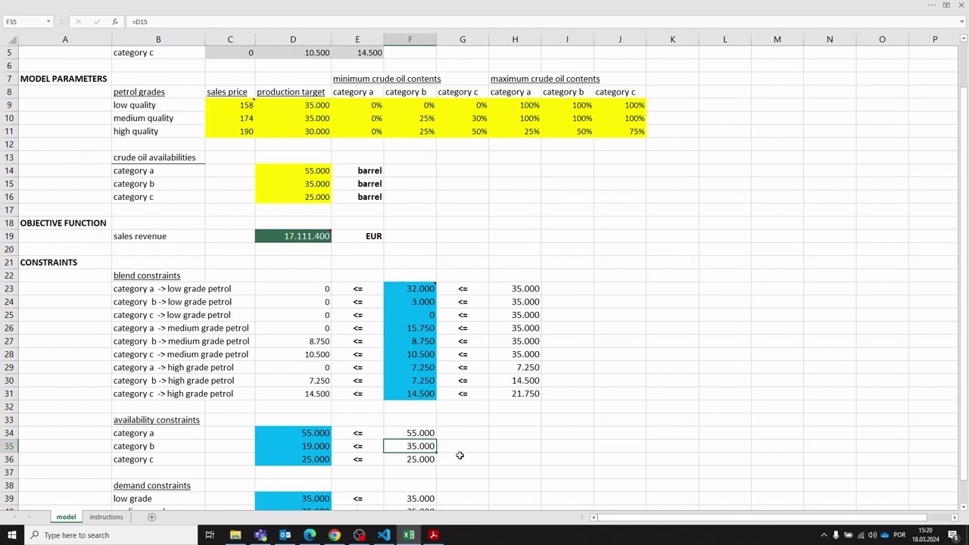
Inspect the low grade demand constraint formula in D39 and trace it to the low quality mix in C3:C5.
left_click_drag(967, 221, 967, 261)
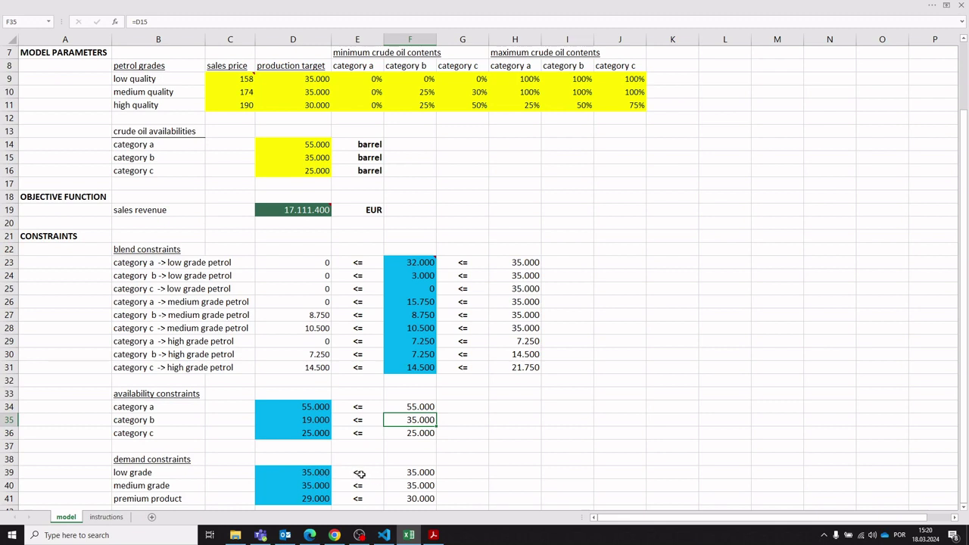
left_click(316, 476)
left_click(175, 21)
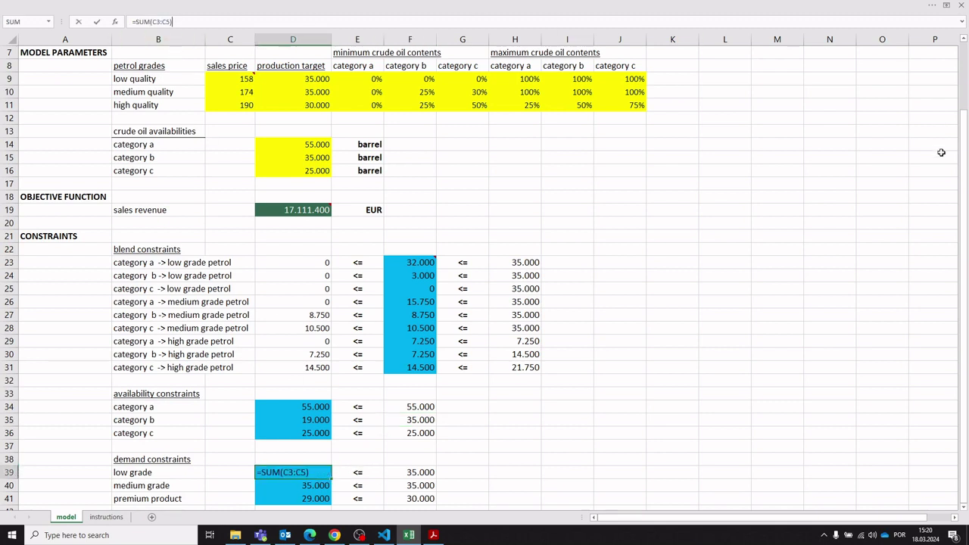
left_click_drag(965, 227, 965, 180)
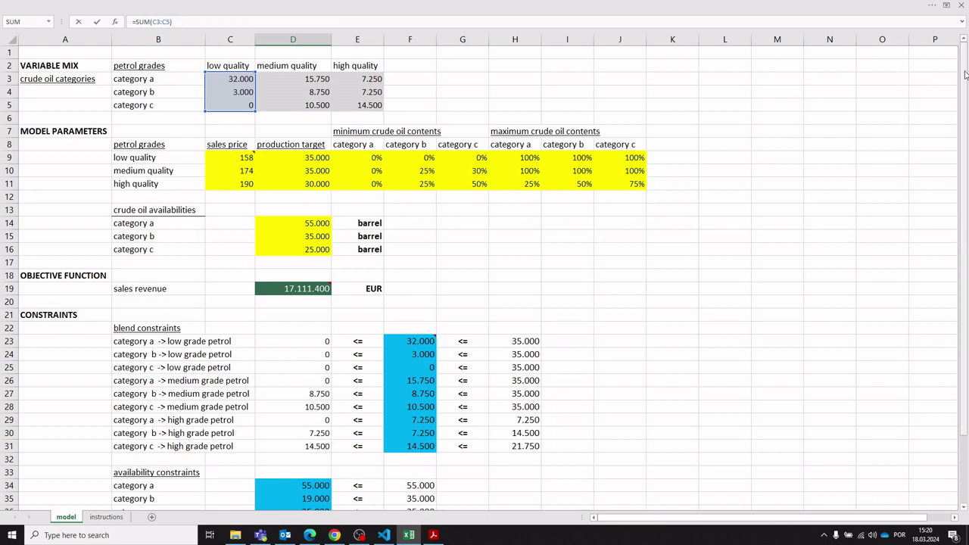
left_click_drag(965, 74, 965, 83)
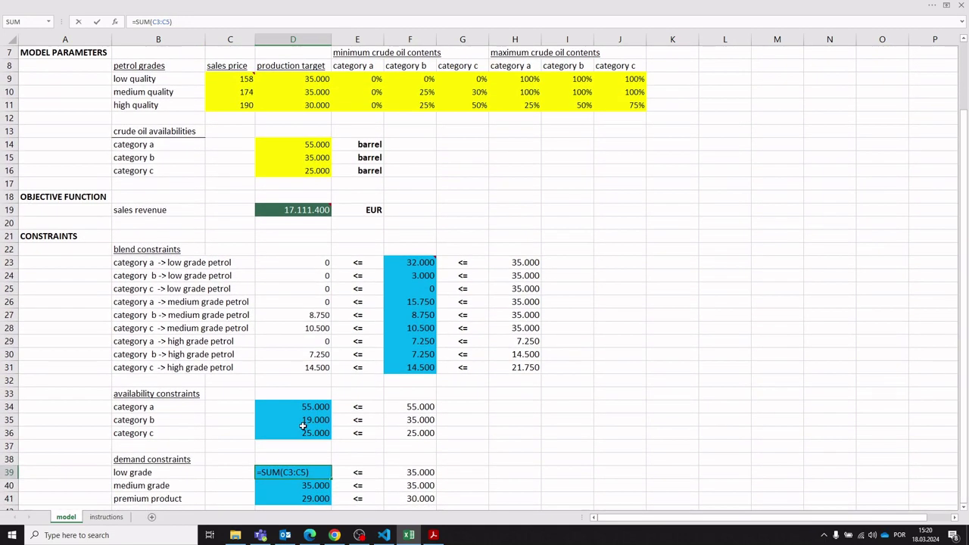
key("Return")
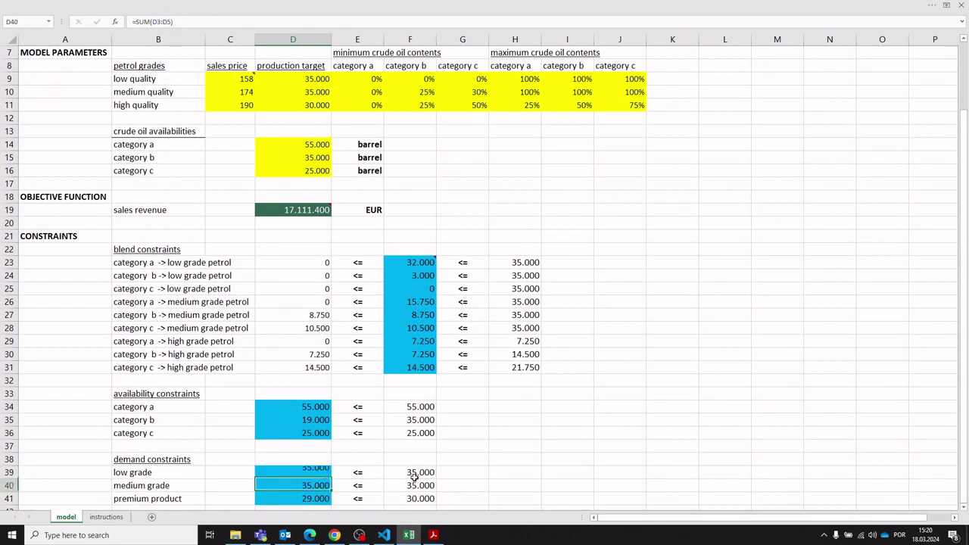
left_click(283, 471)
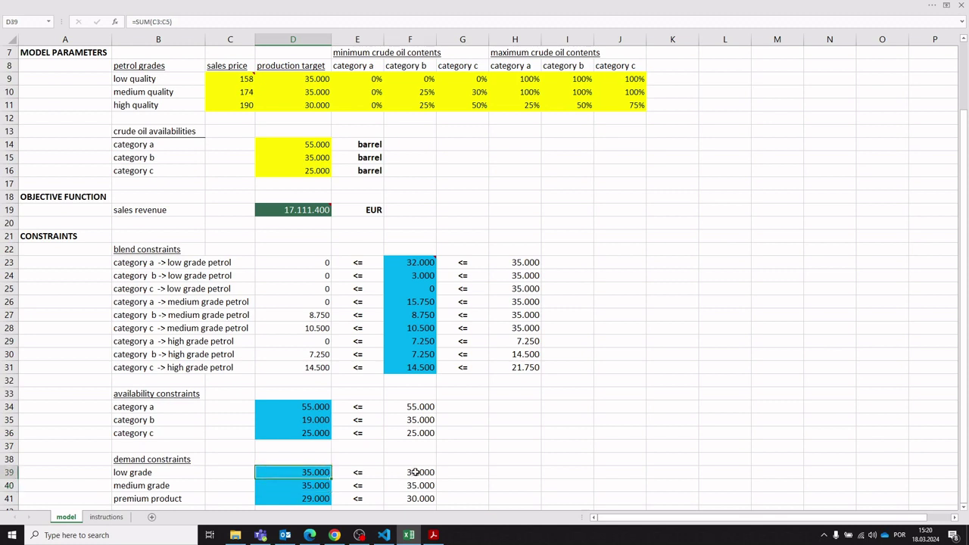
Inspect the low grade demand limit in F39 and the production target cell it references.
left_click(421, 471)
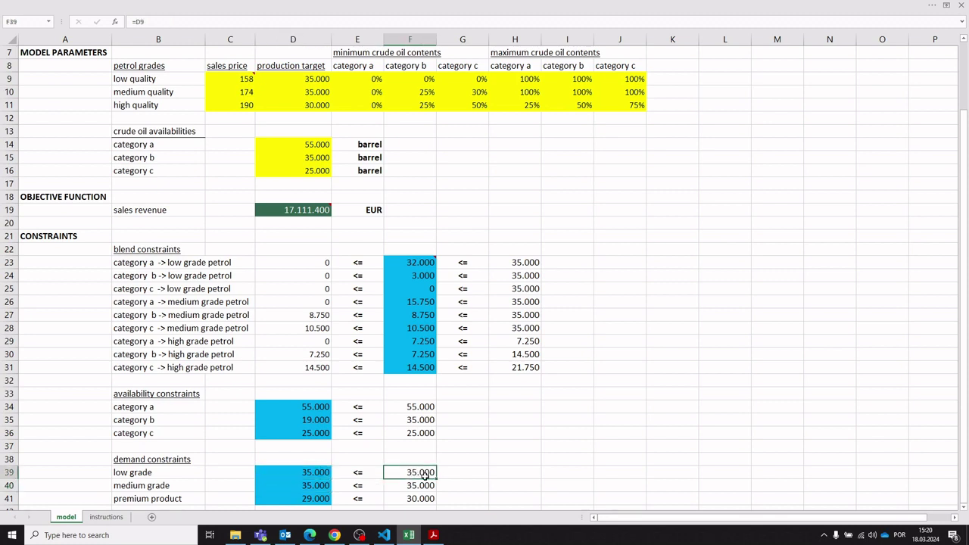
left_click(162, 23)
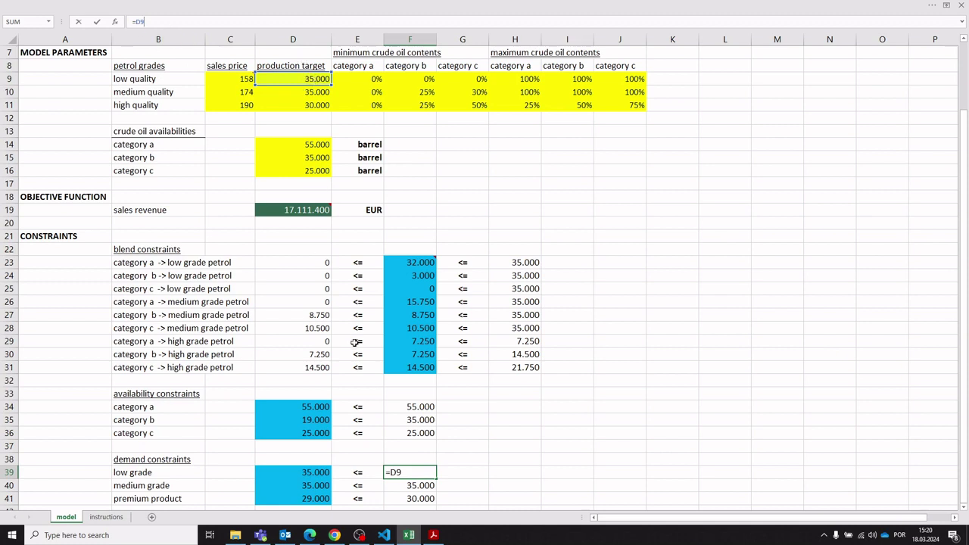
key("Return")
Check the medium grade demand constraint formula in D40 against the medium quality mix in D3:D5.
left_click(313, 485)
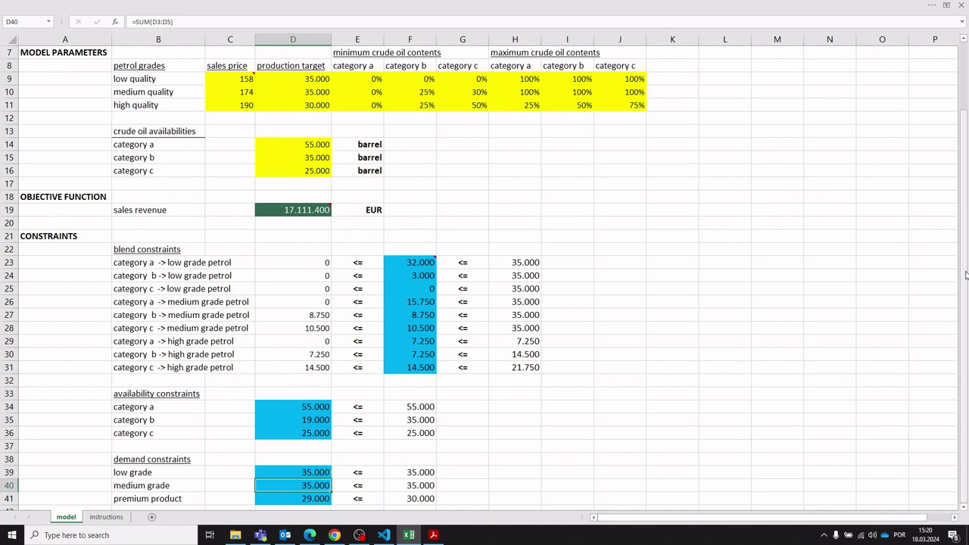
left_click_drag(966, 275, 966, 262)
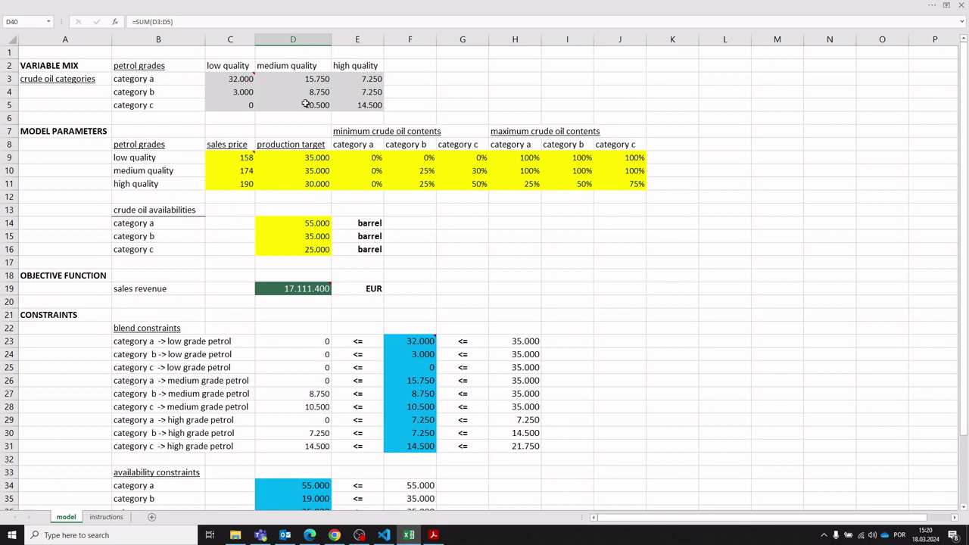